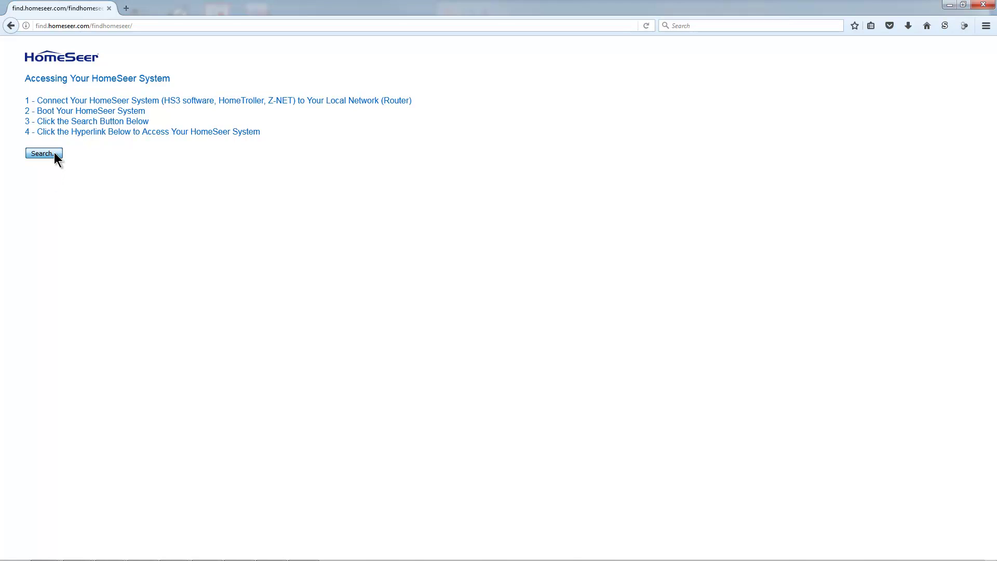
# Search the local network for HomeSeer systems, finding HomeTrollerZeeS2V2 at 192.168.0.184.
pyautogui.click(43, 154)
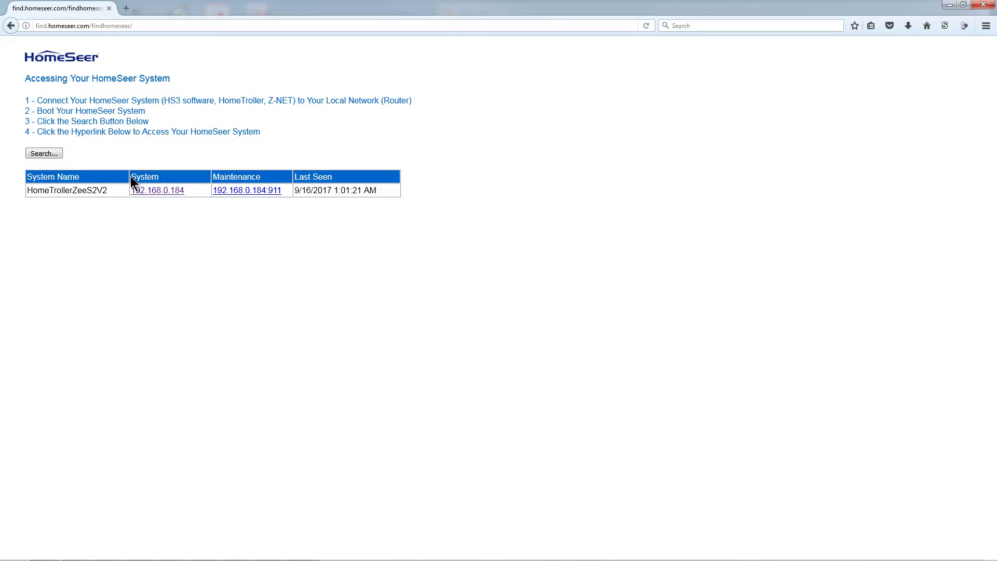
# Open the HomeTrollerZeeS2V2 control page, go to Z-Wave Controller Management, and list the Internal interface's actions.
pyautogui.click(150, 191)
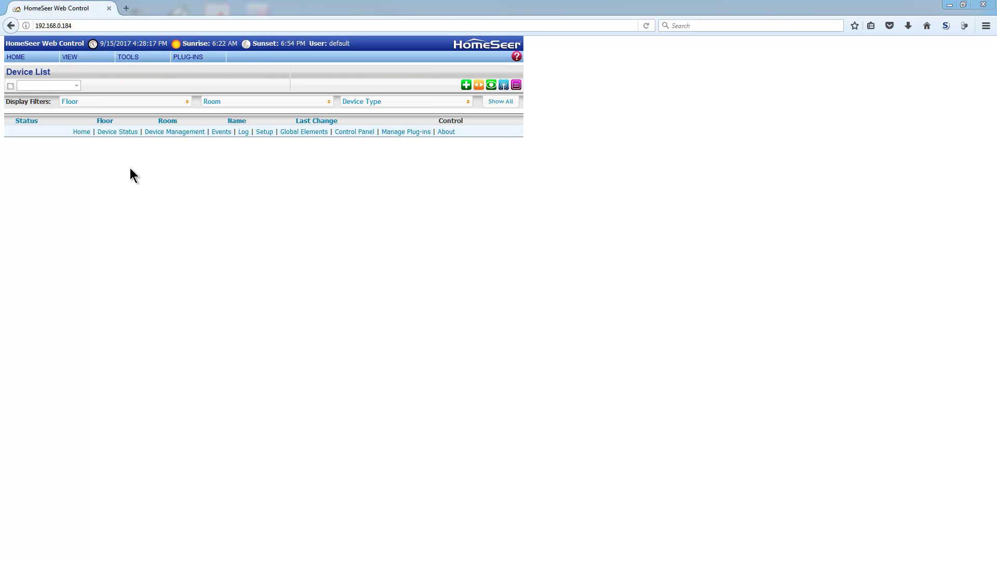
pyautogui.moveTo(135, 60)
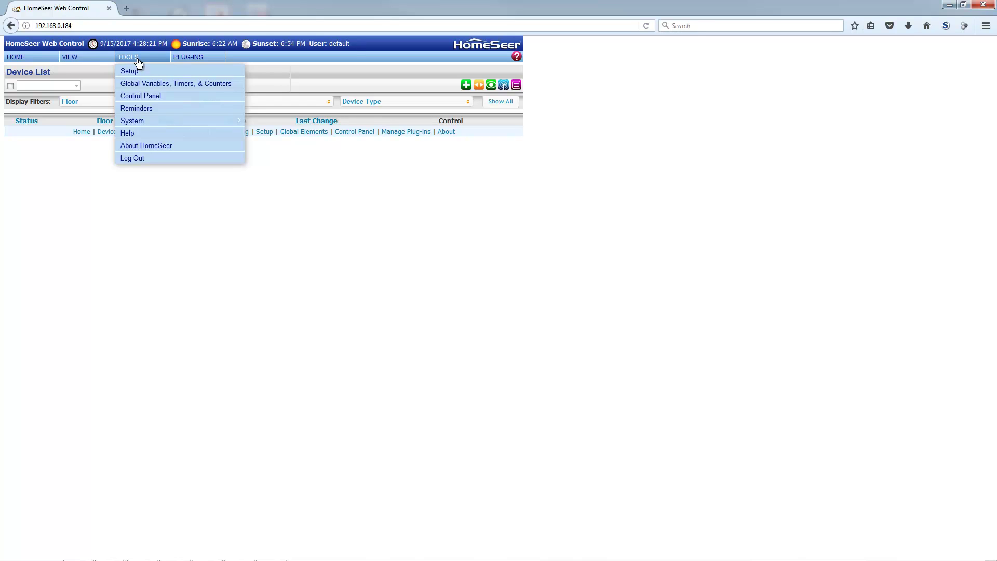
pyautogui.moveTo(184, 59)
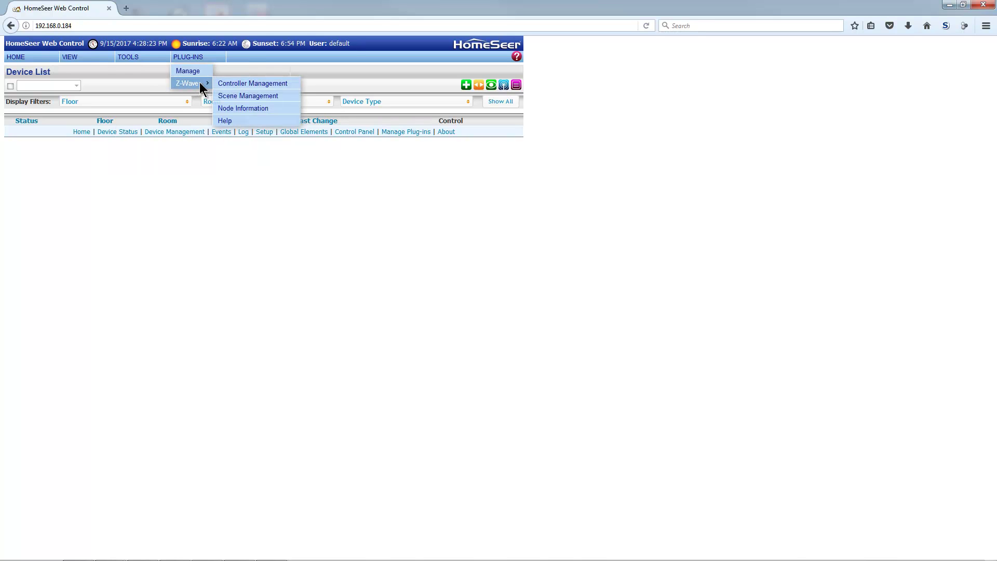
pyautogui.click(224, 84)
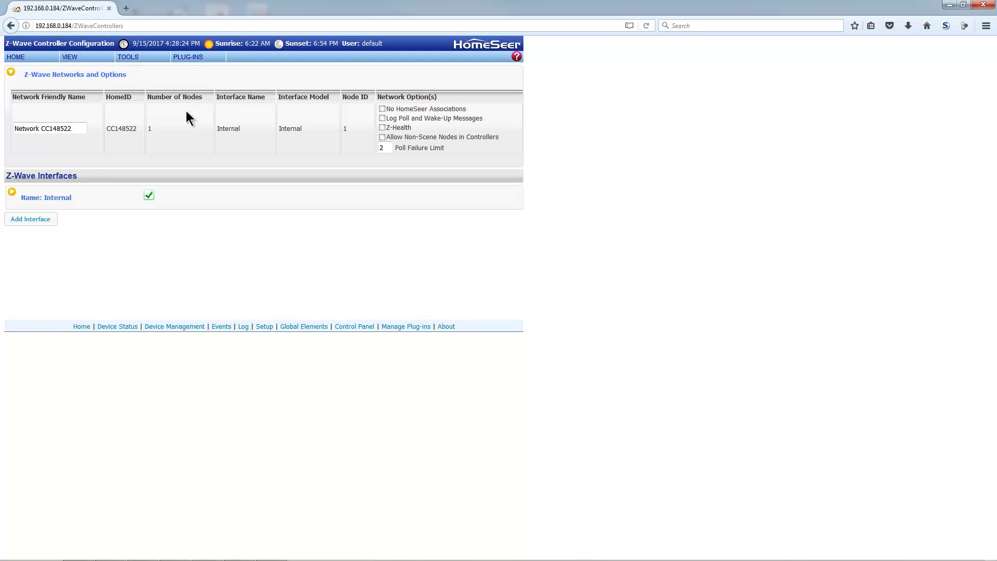
pyautogui.click(10, 195)
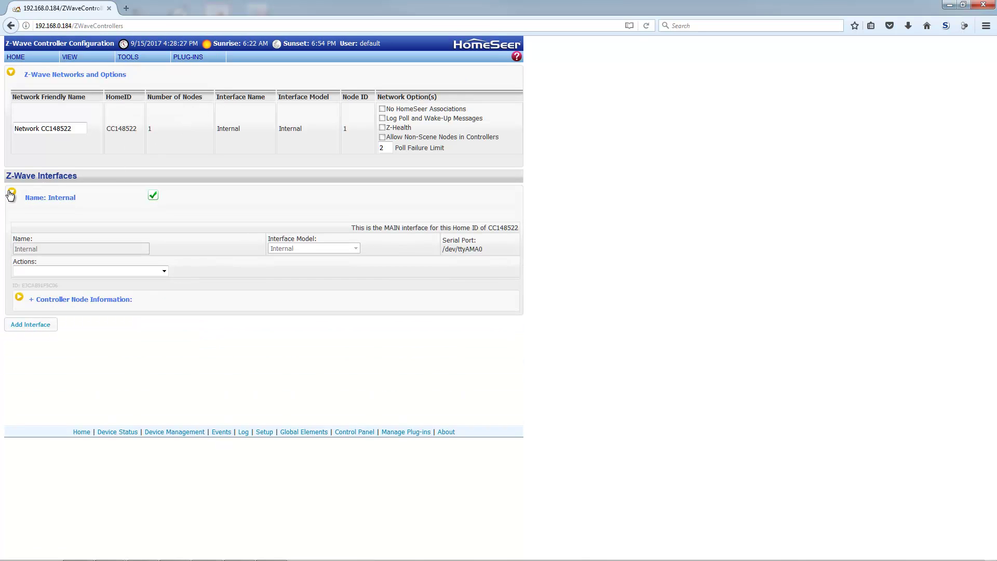
pyautogui.click(109, 271)
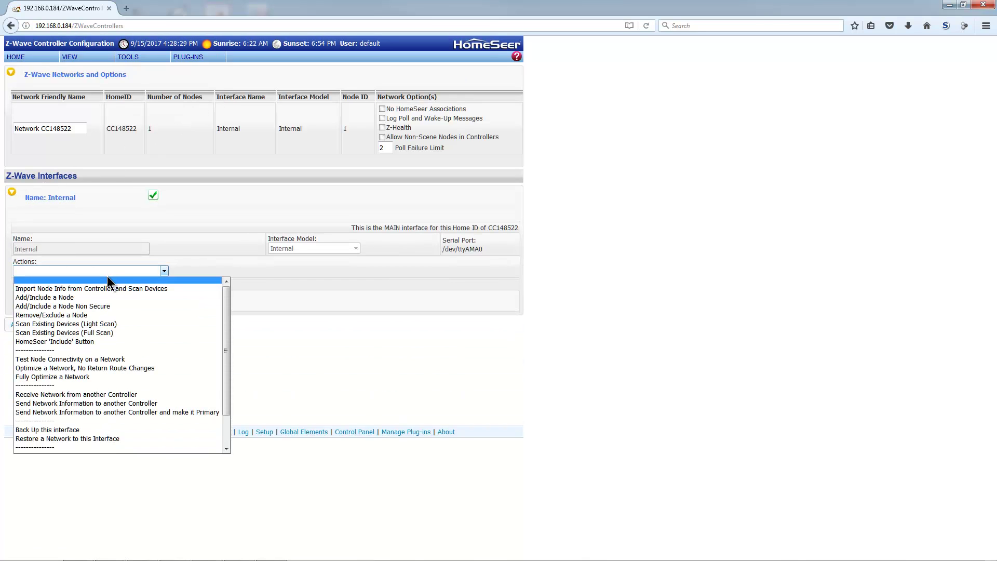
# Run Remove/Exclude a Node on the Internal interface to exclude the EcoNet valve.
pyautogui.click(96, 315)
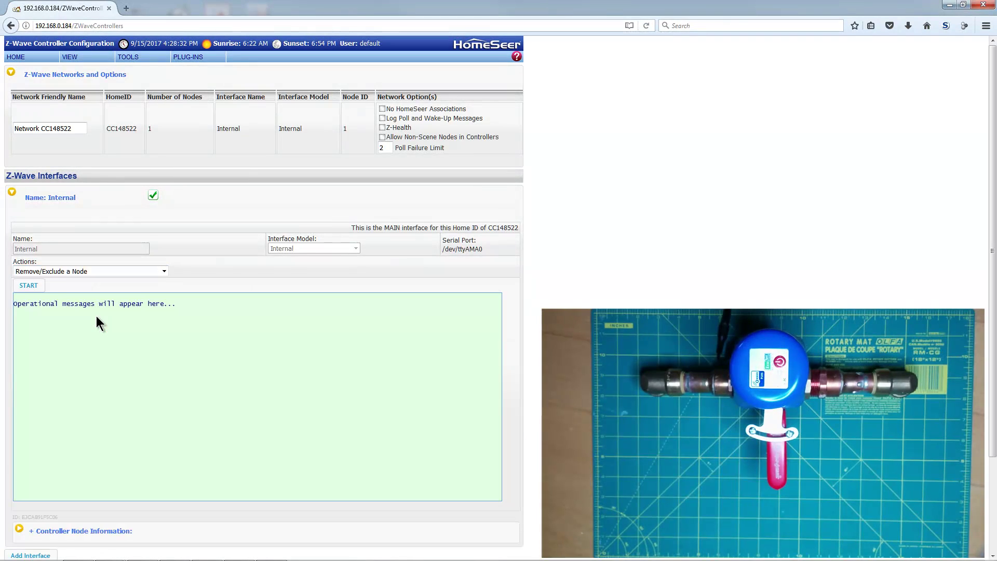
pyautogui.click(34, 288)
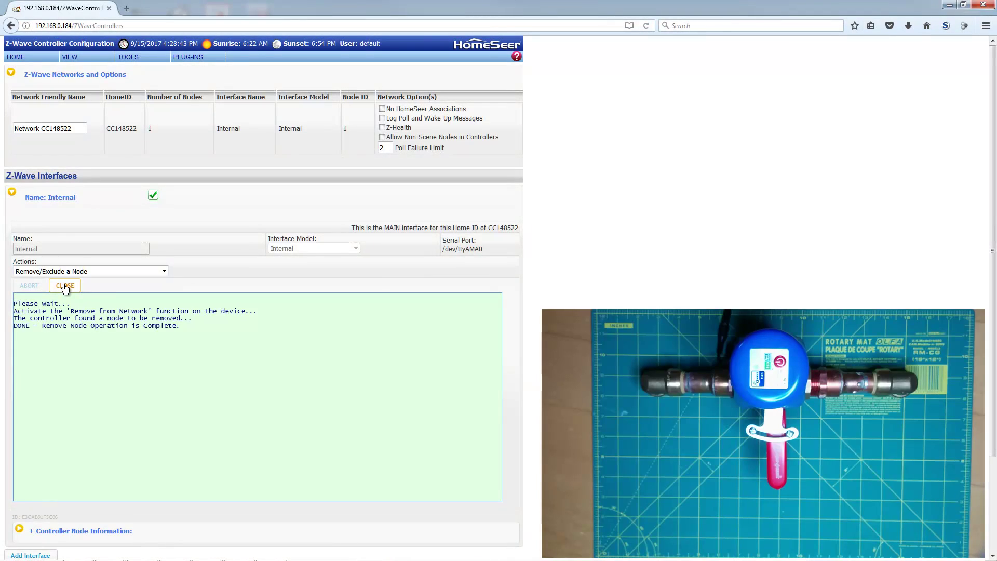
pyautogui.click(64, 287)
# Run Add/Include a Node to include the EcoNet valve again as Node 2.
pyautogui.click(76, 272)
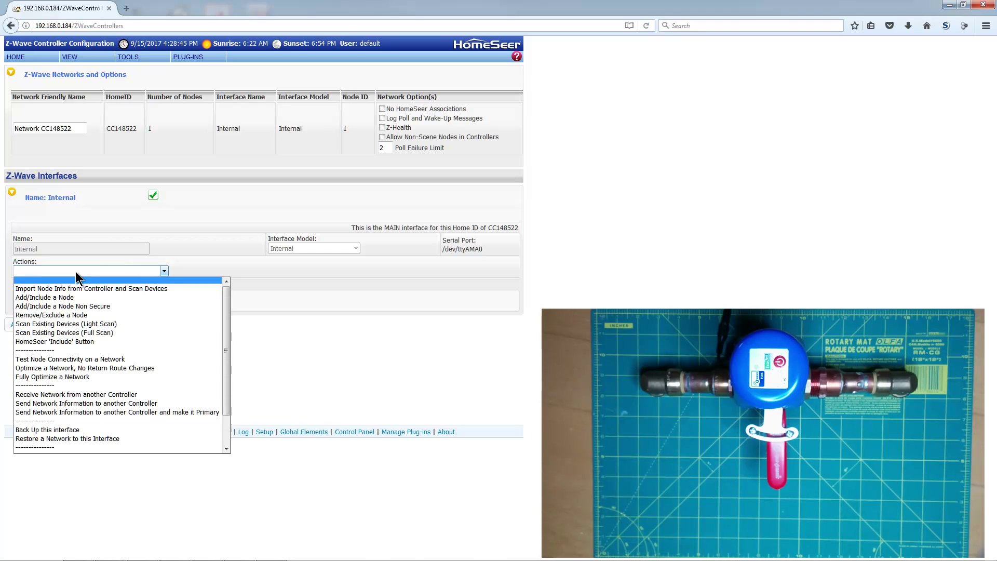
pyautogui.click(49, 297)
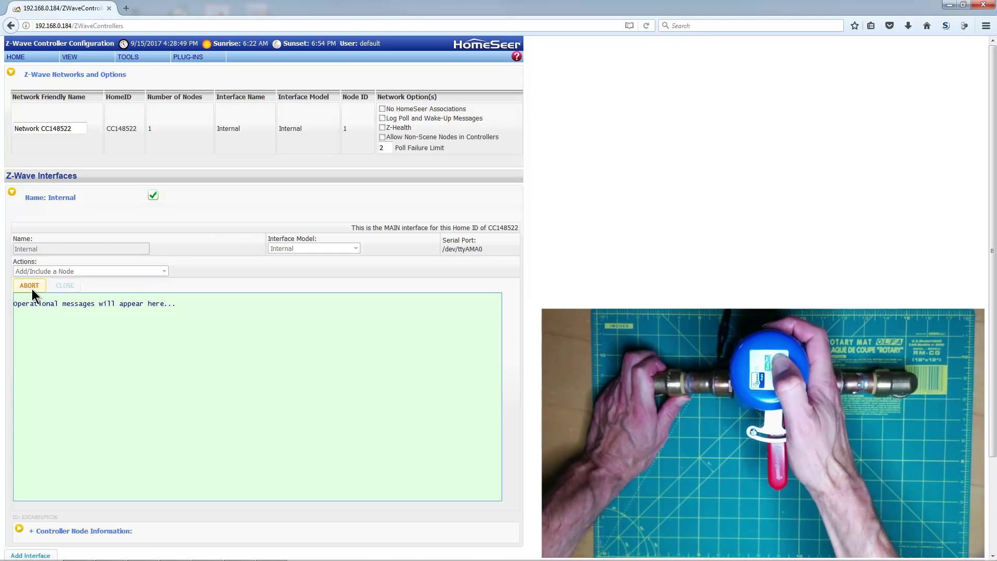
pyautogui.click(32, 287)
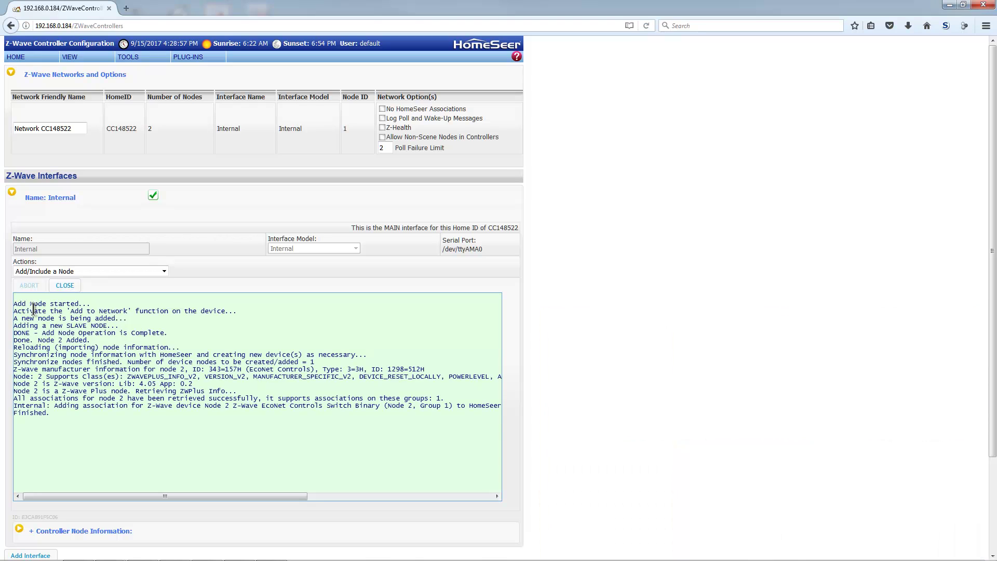
# Close the inclusion log and list every device across all floors, including the Node 2 EcoNet switch.
pyautogui.click(64, 287)
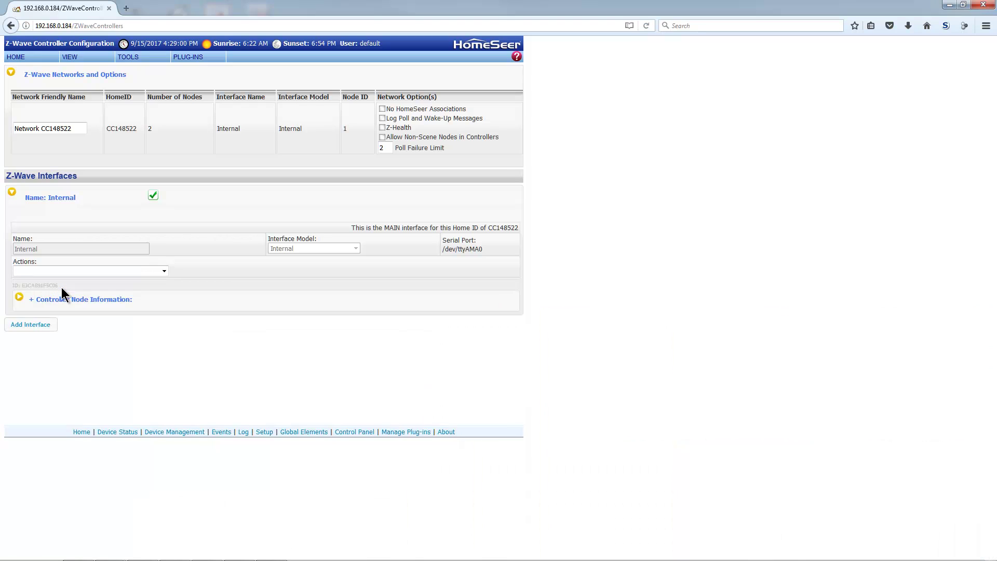
pyautogui.click(15, 58)
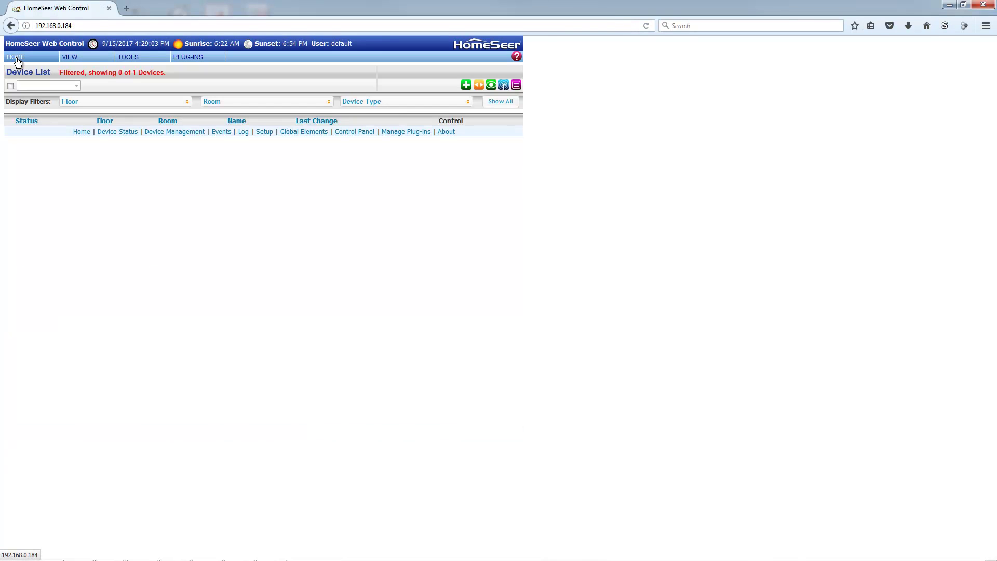
pyautogui.click(102, 101)
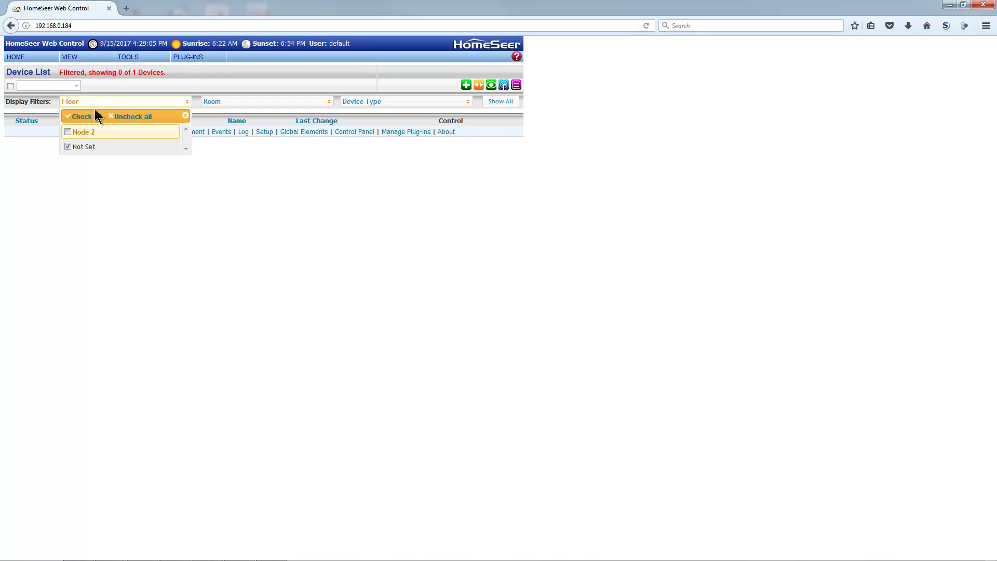
pyautogui.click(87, 116)
pyautogui.click(208, 194)
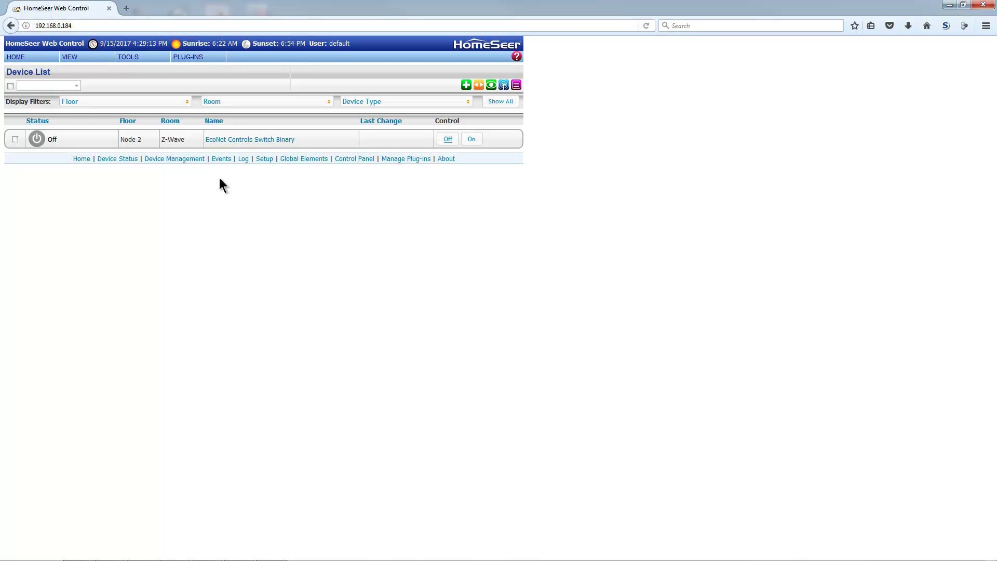
pyautogui.click(190, 65)
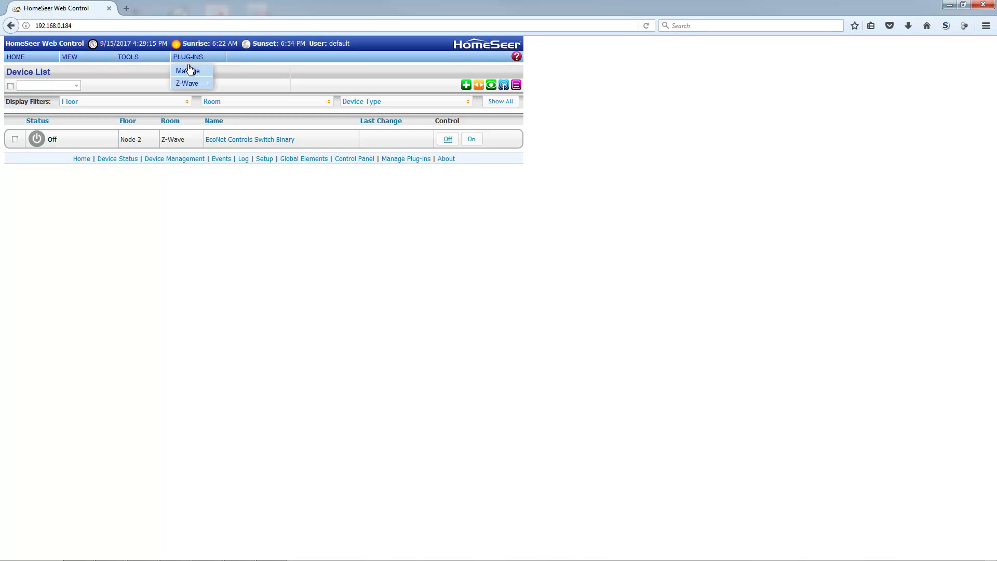
# In Z-Wave Controller Management, start Remove/Exclude a Node on the Internal interface to exclude the leak sensor.
pyautogui.moveTo(187, 85)
pyautogui.click(230, 89)
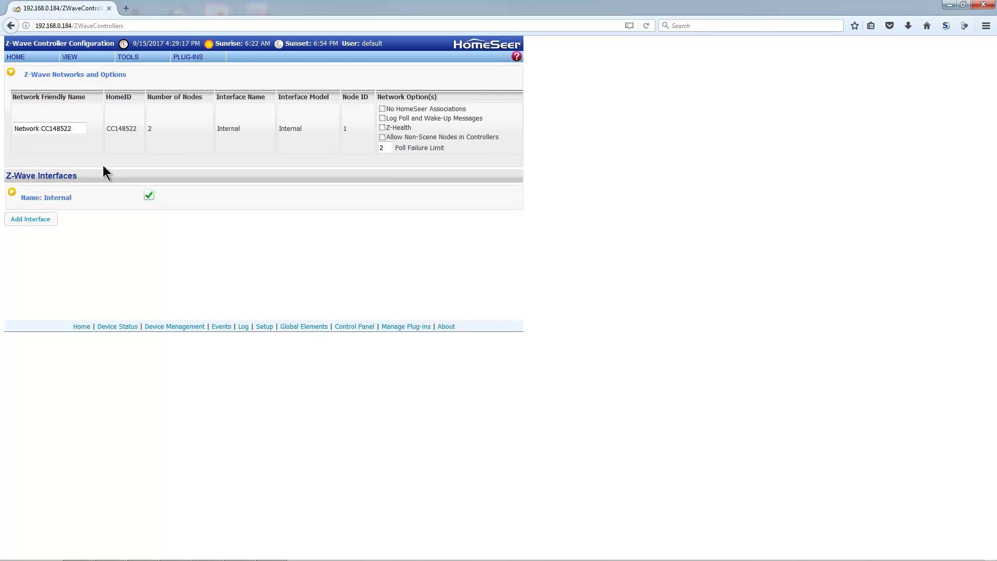
pyautogui.click(15, 197)
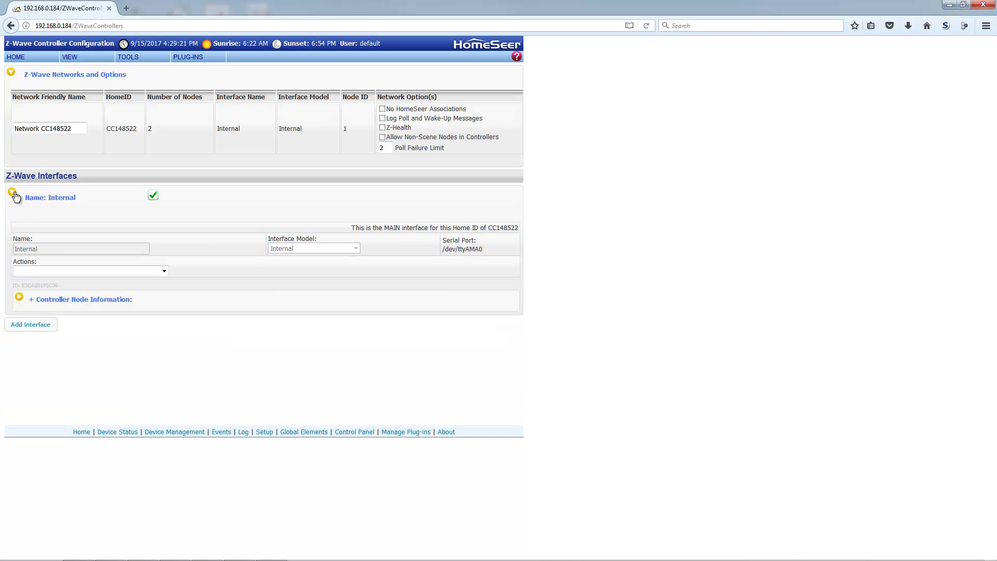
pyautogui.click(62, 270)
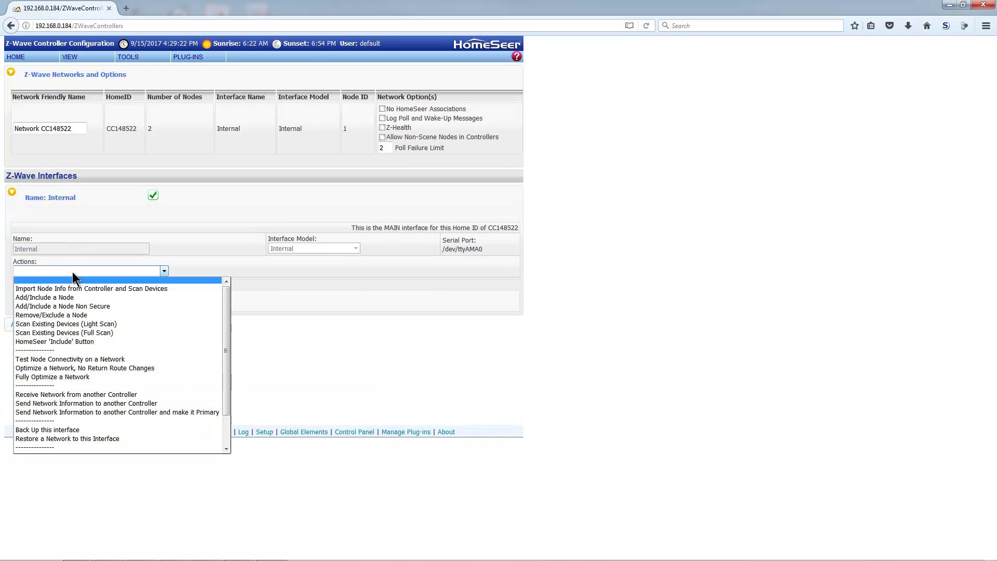
pyautogui.click(70, 315)
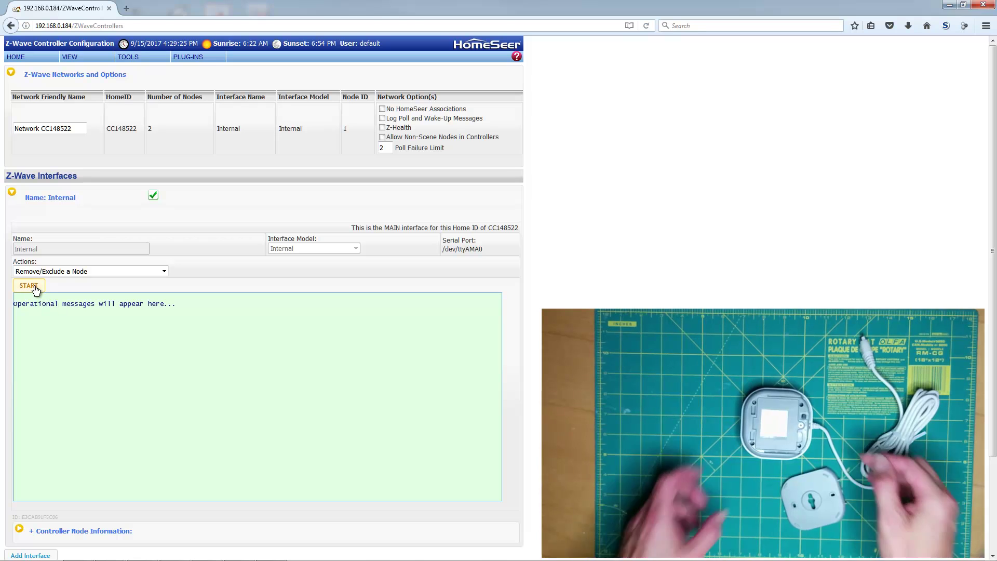
pyautogui.click(32, 286)
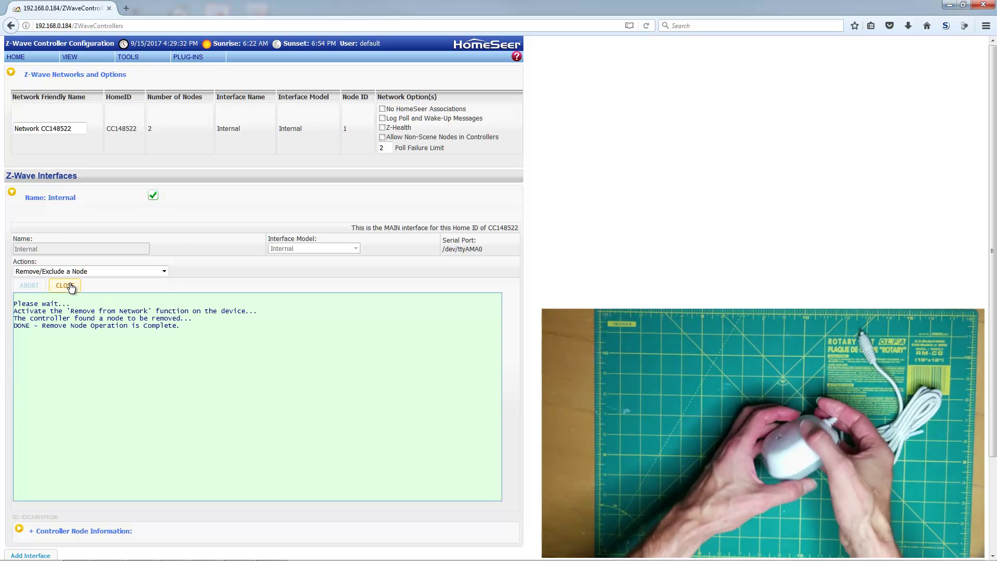
# Close the exclusion log and run Add/Include a Node, adding the Everspring leak sensor as Node 3.
pyautogui.click(70, 285)
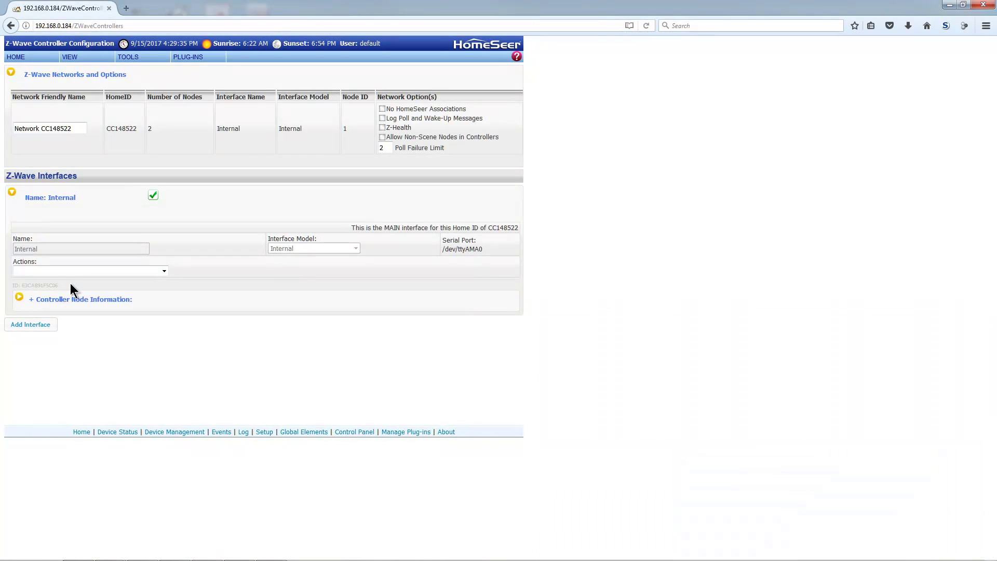
pyautogui.click(78, 272)
pyautogui.click(54, 298)
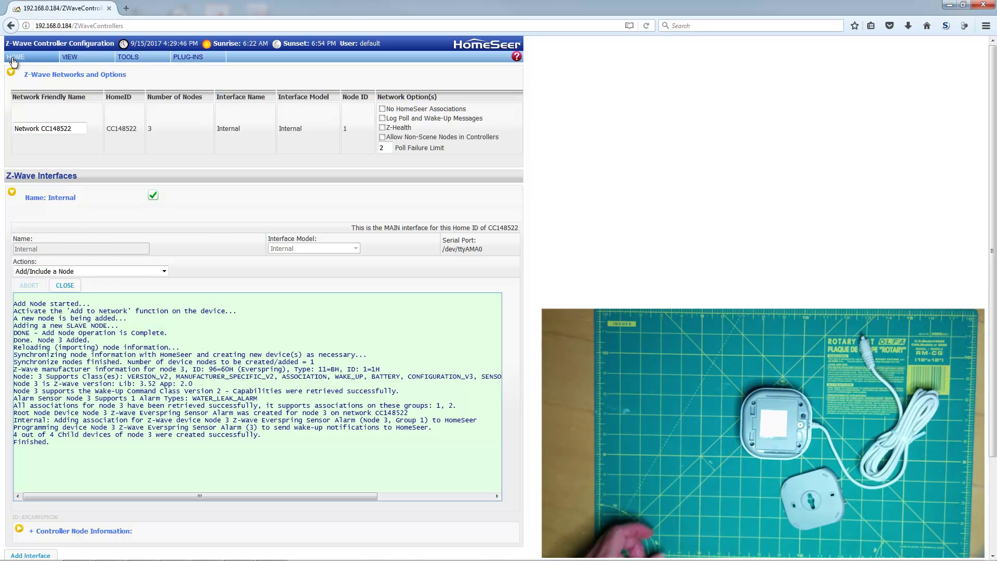
pyautogui.click(66, 286)
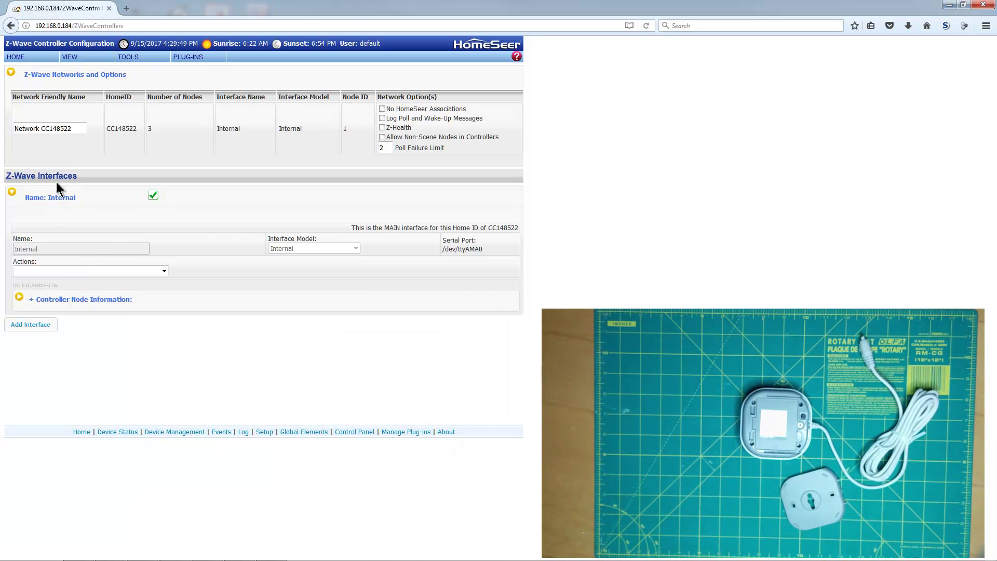
# Return to the device list and check all Floor filter options so the Node 3 leak sensor entries appear.
pyautogui.click(22, 58)
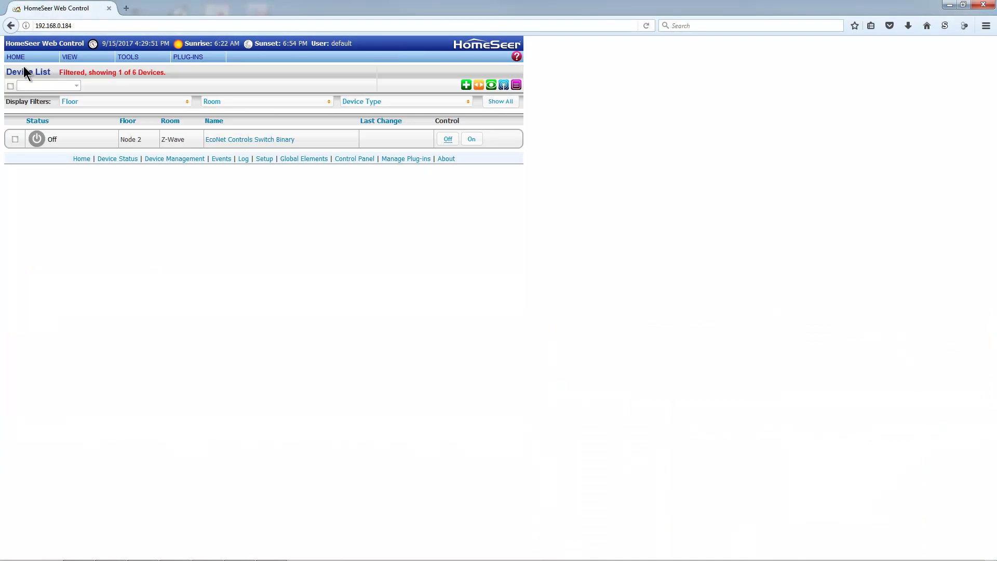
pyautogui.click(77, 102)
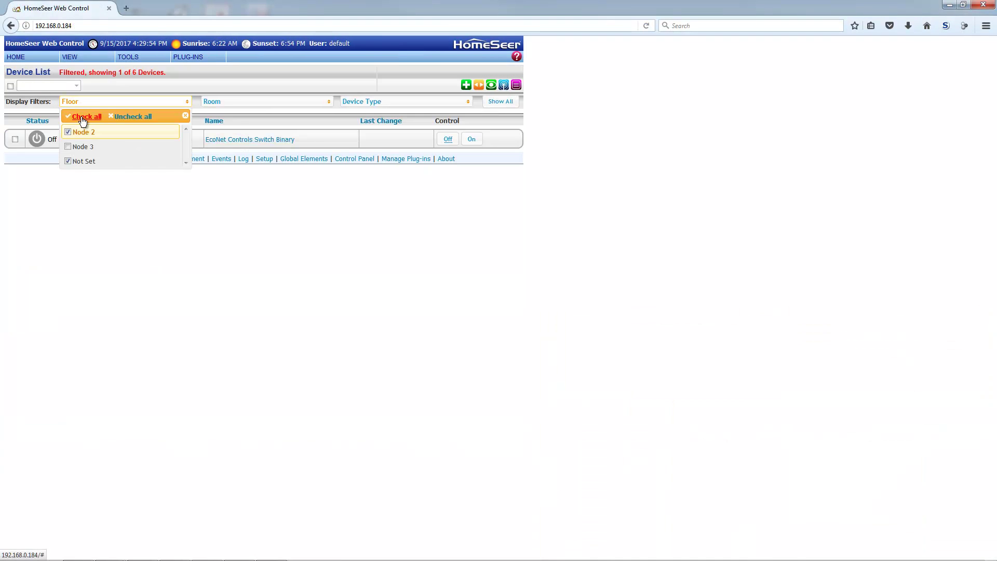
pyautogui.click(67, 147)
pyautogui.click(191, 259)
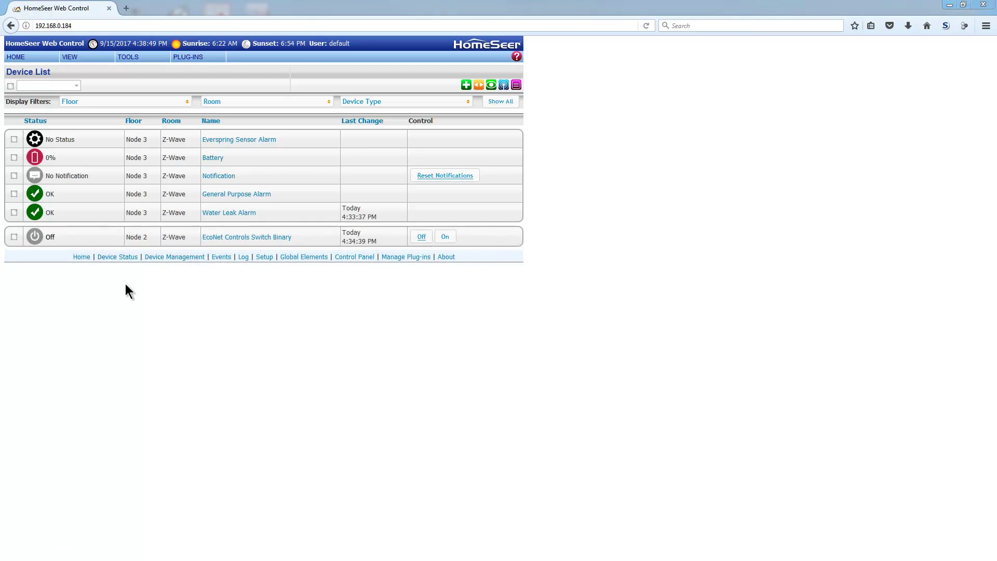
# On the Events page, rename New Group to 'Leaks' and add a new event named 'Leak'.
pyautogui.moveTo(70, 58)
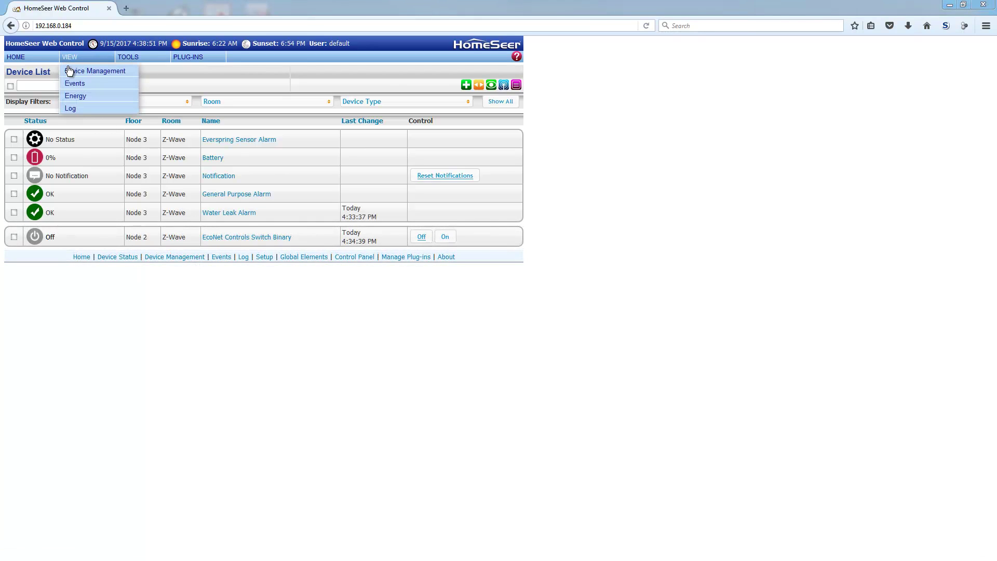
pyautogui.click(68, 83)
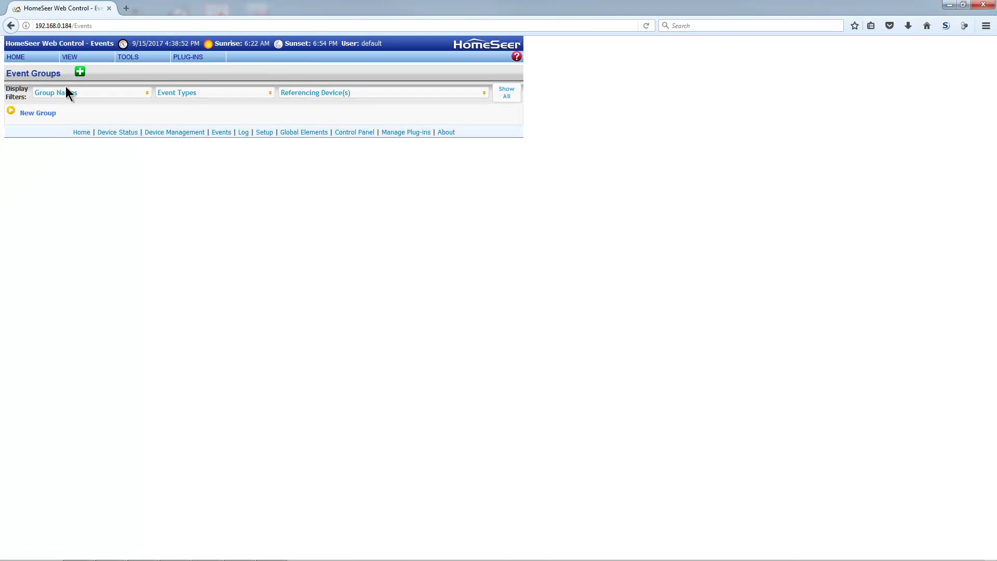
pyautogui.click(11, 111)
pyautogui.click(23, 117)
pyautogui.write('Leaks')
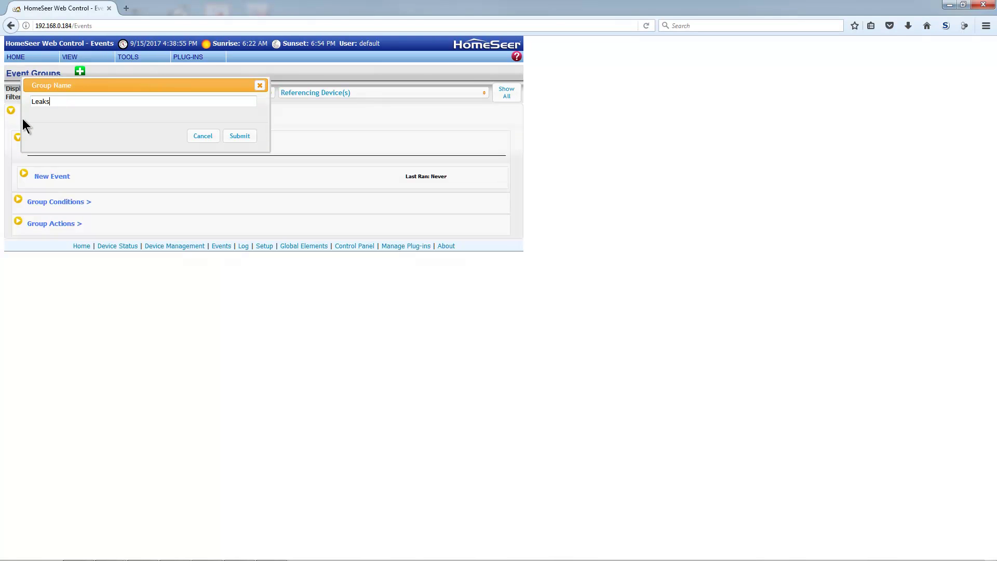
pyautogui.press('Return')
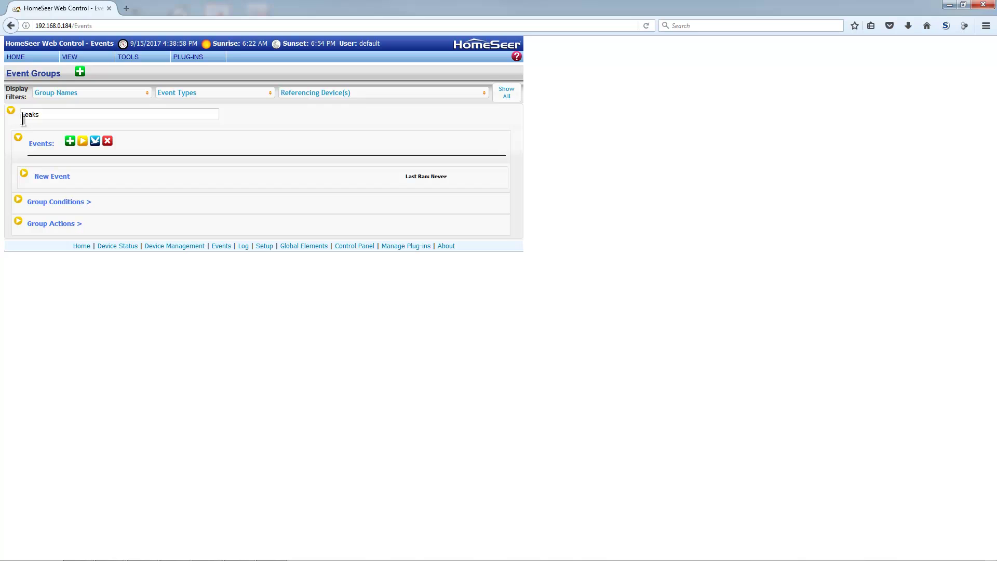
pyautogui.click(42, 176)
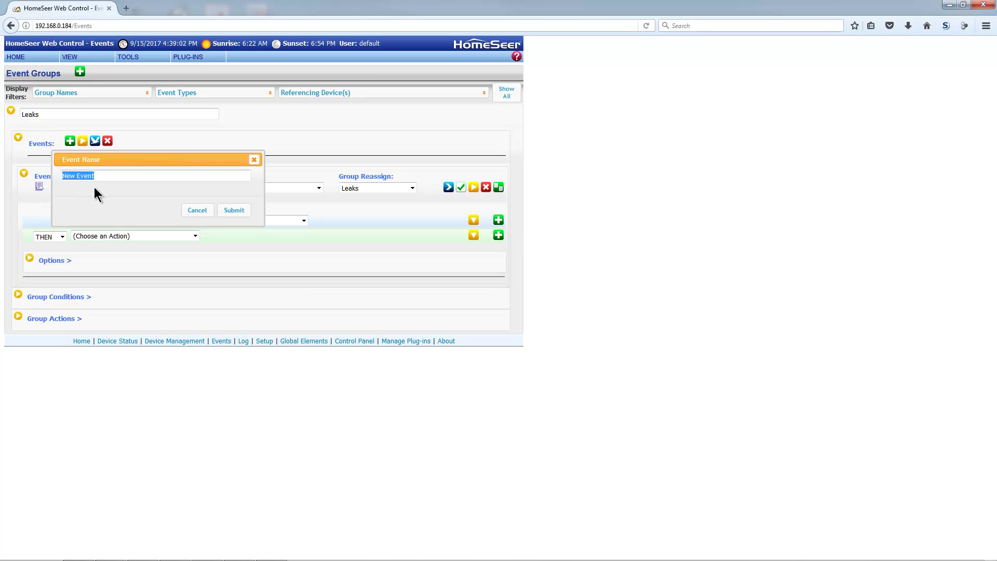
pyautogui.click(248, 213)
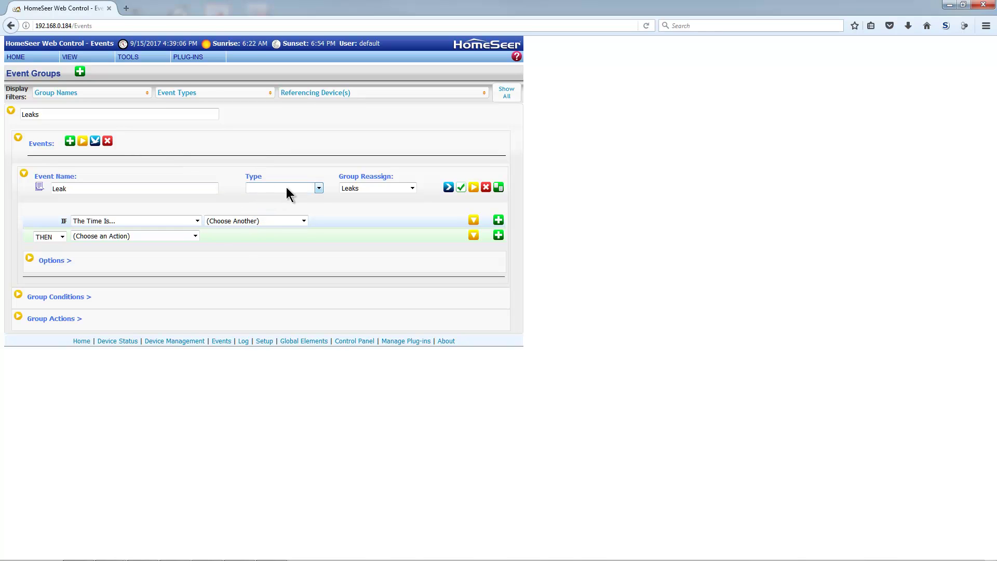
# Set the IF trigger: Node 3 Z-Wave Water Leak Alarm changes and becomes ALARM.
pyautogui.click(198, 221)
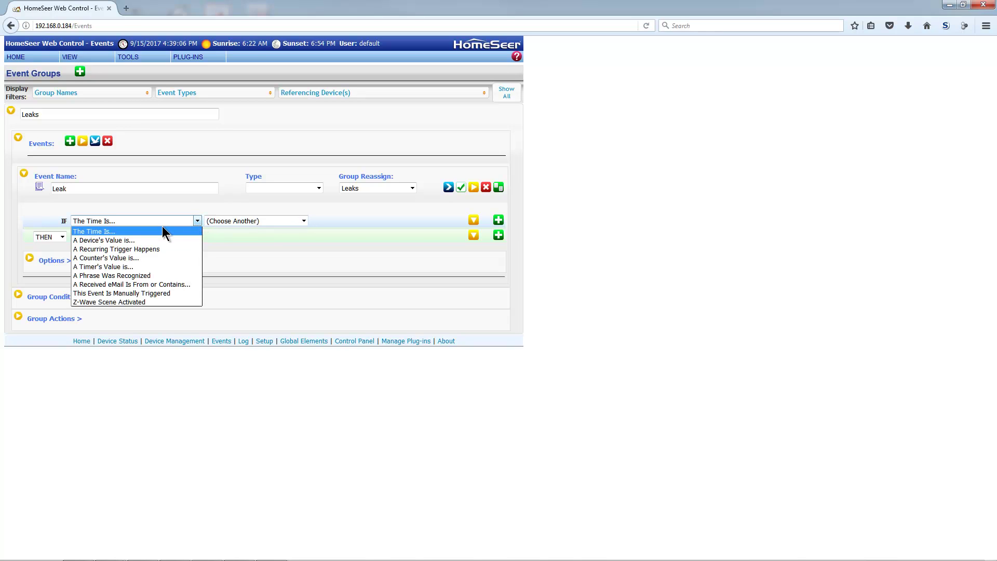
pyautogui.click(150, 240)
pyautogui.click(298, 220)
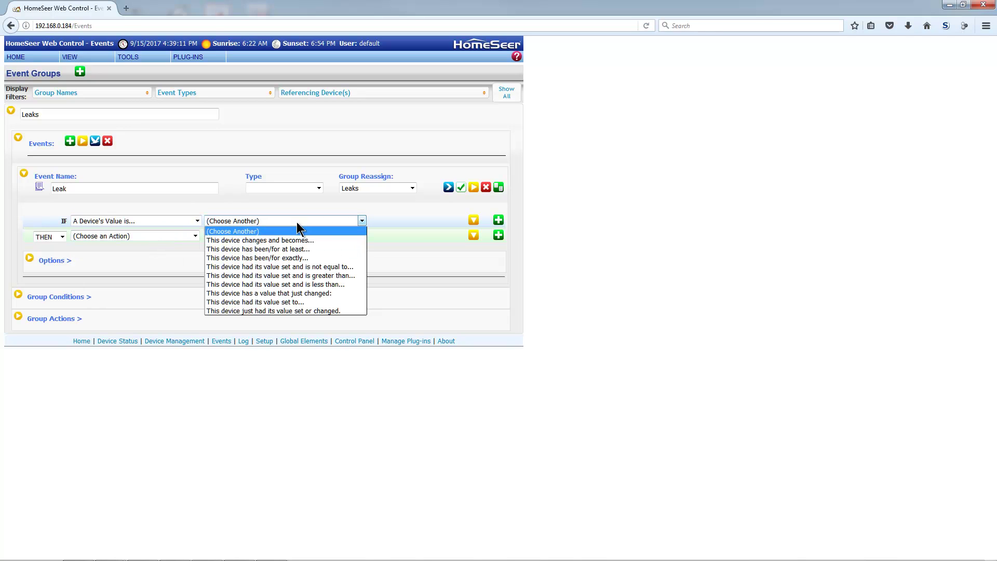
pyautogui.click(290, 240)
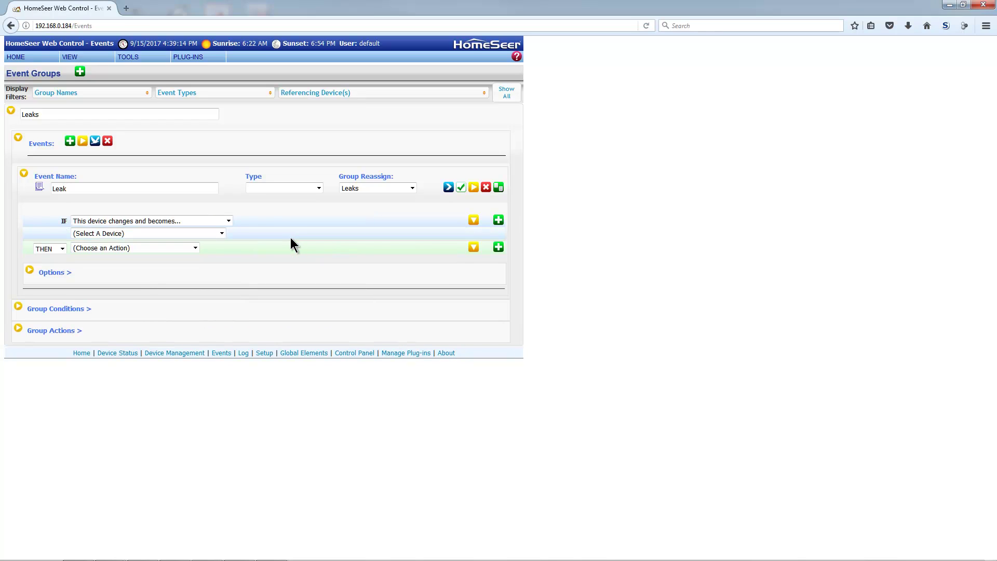
pyautogui.click(221, 235)
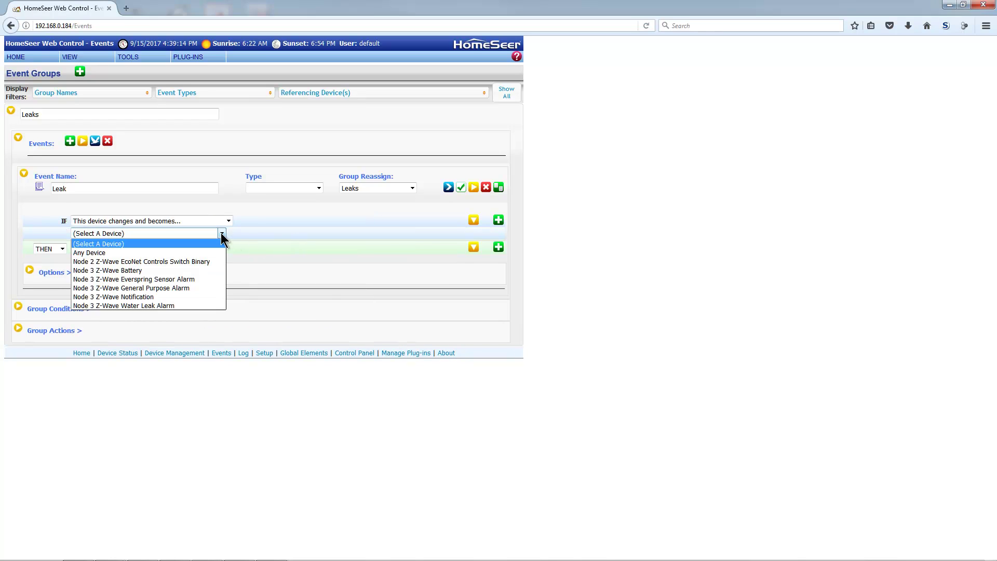
pyautogui.click(165, 304)
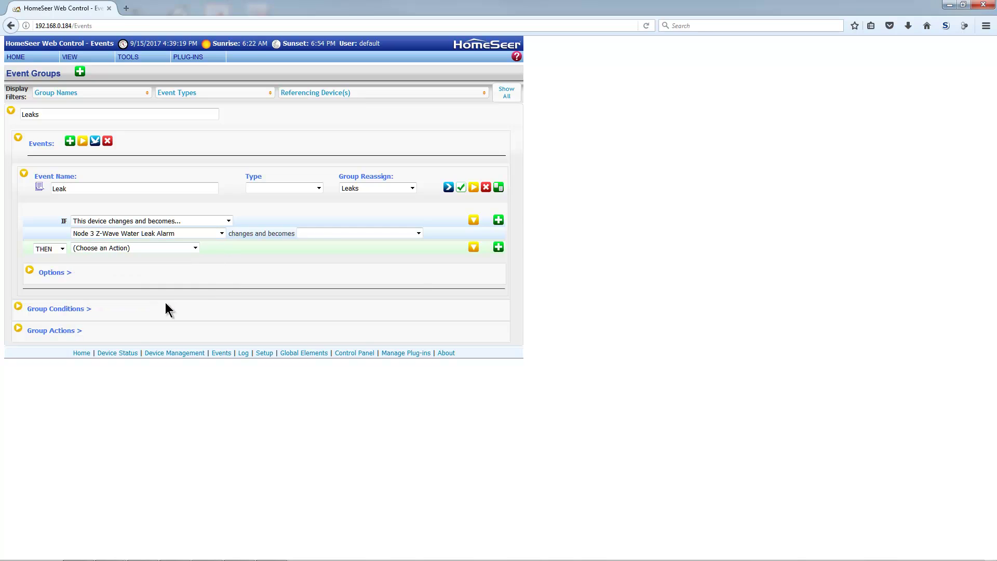
pyautogui.click(319, 235)
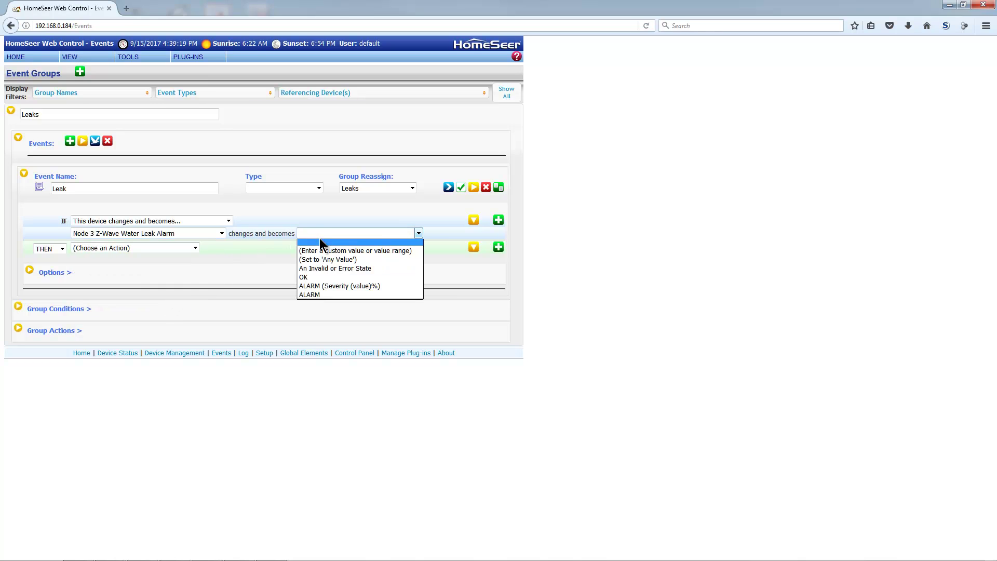
pyautogui.click(321, 294)
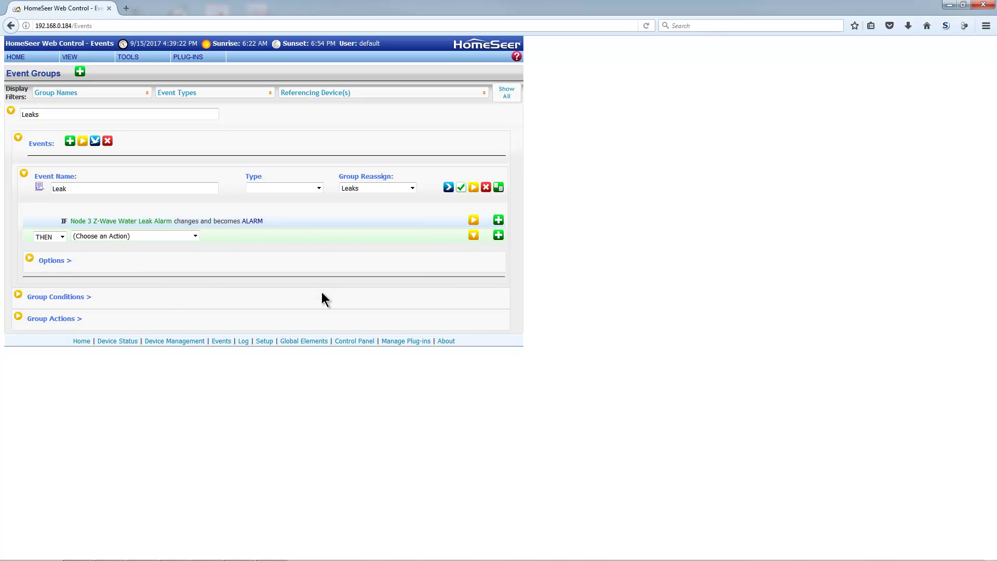
# Set the THEN action to control the Node 2 EcoNet Controls Switch Binary, turning it On.
pyautogui.click(99, 235)
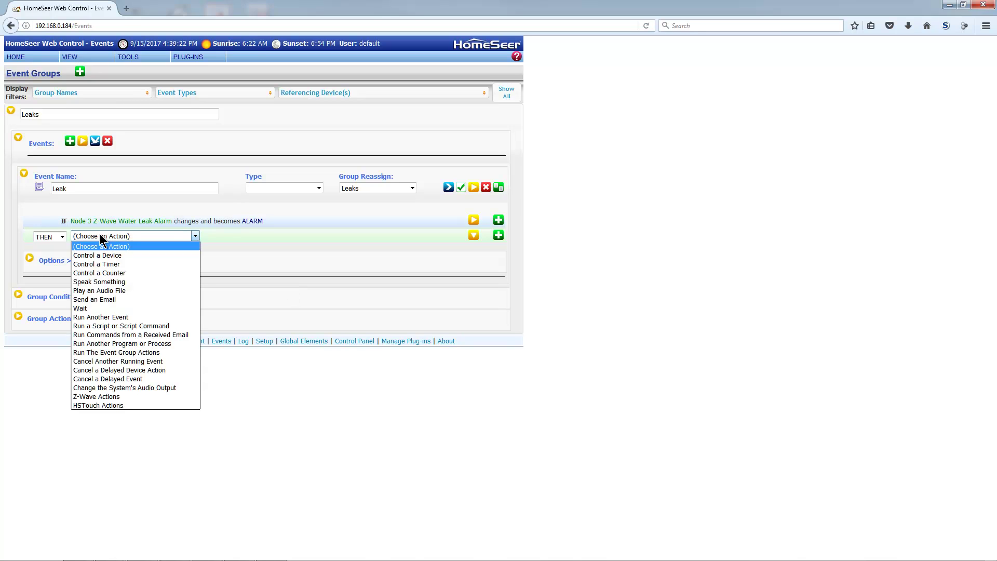
pyautogui.click(101, 251)
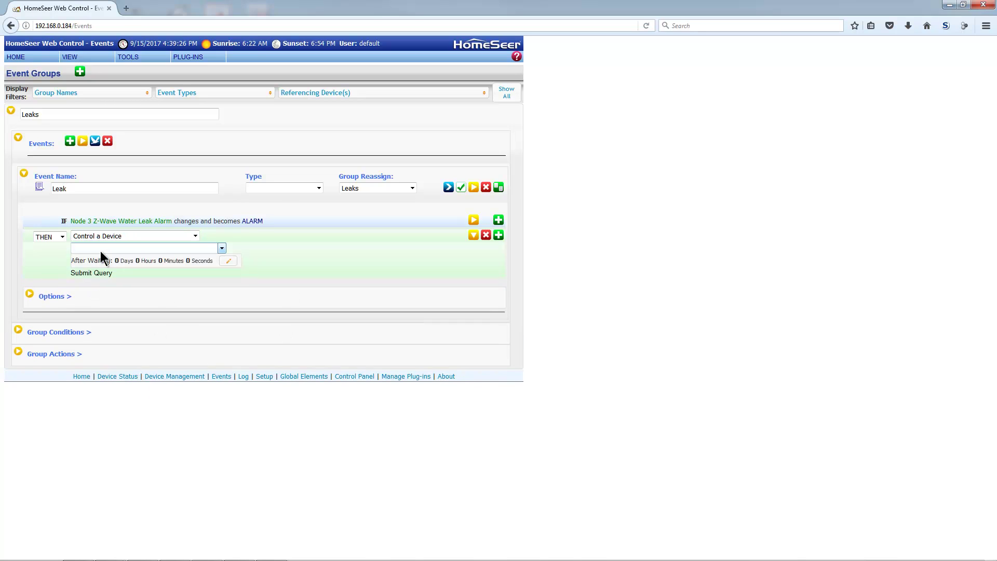
pyautogui.click(163, 250)
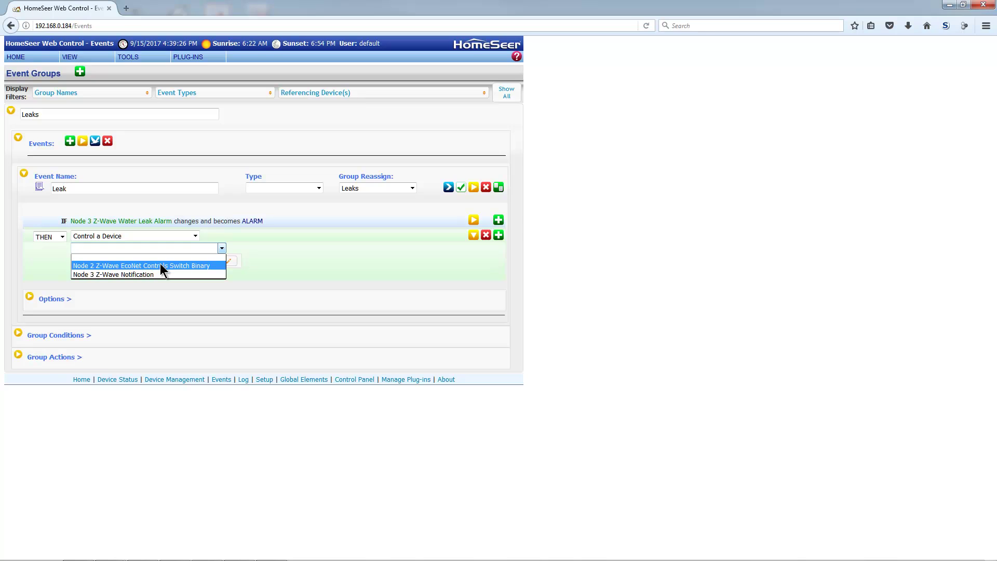
pyautogui.click(160, 265)
pyautogui.click(242, 249)
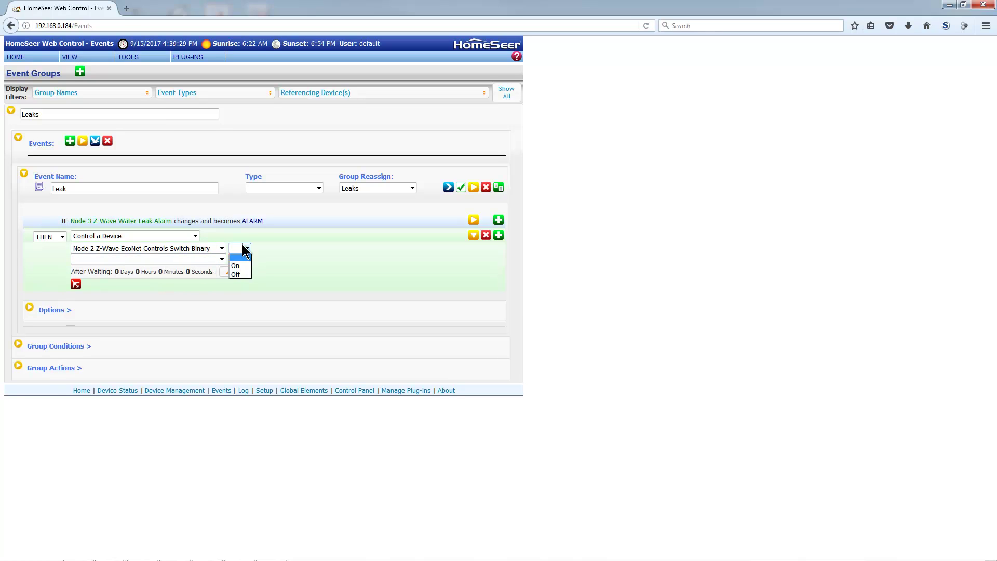
pyautogui.click(237, 266)
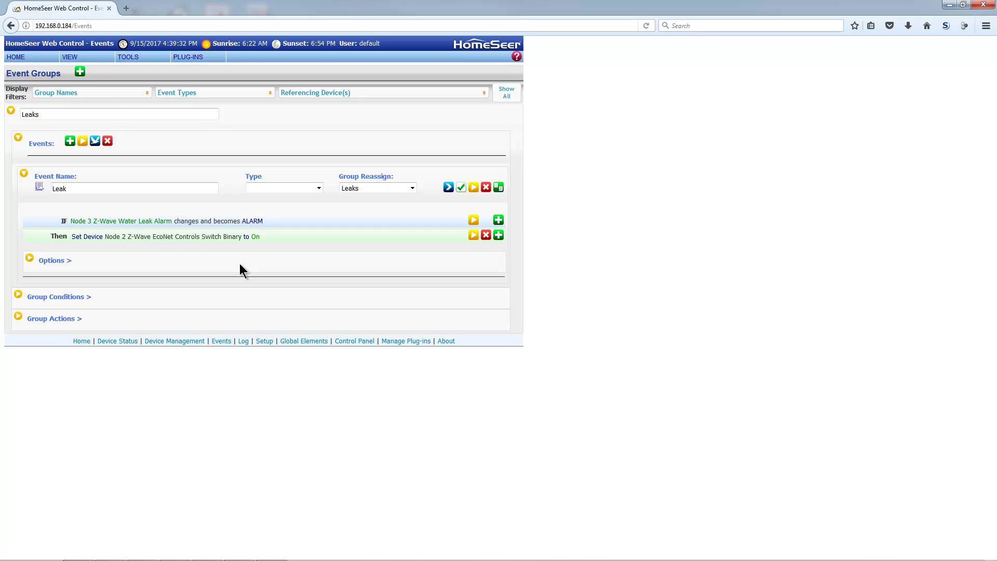
# Return to the device list and open the event log from the VIEW menu.
pyautogui.click(15, 58)
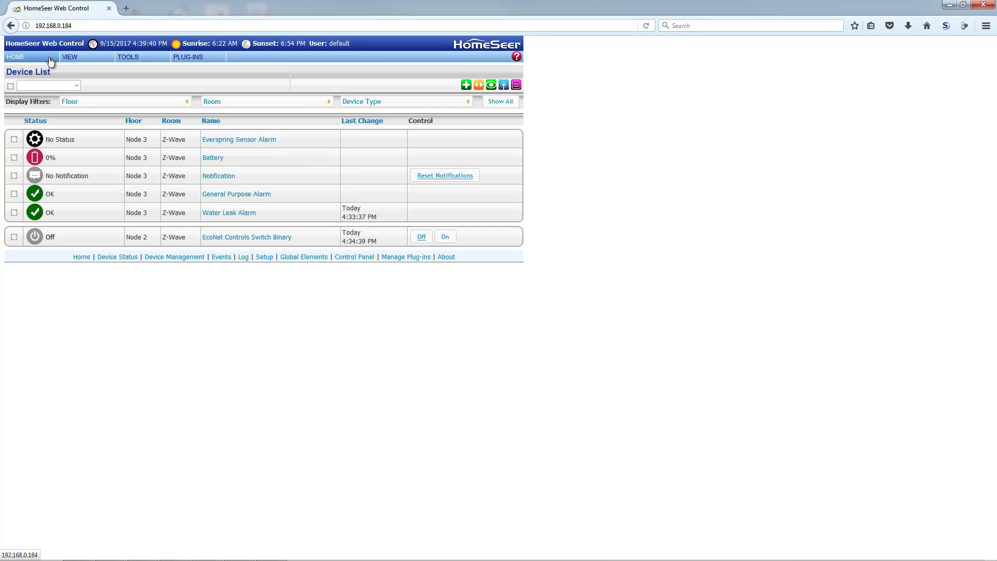
pyautogui.moveTo(73, 61)
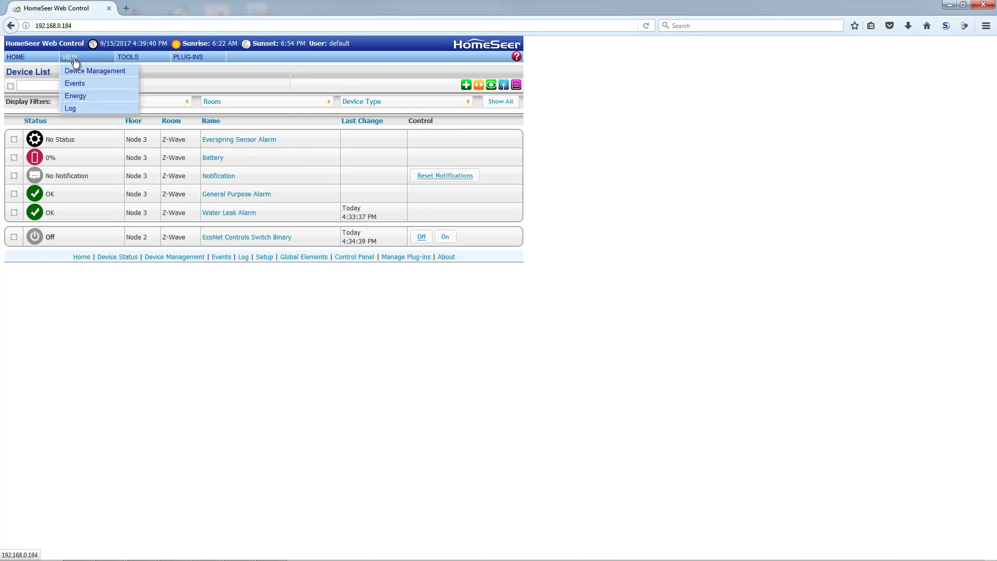
pyautogui.click(72, 116)
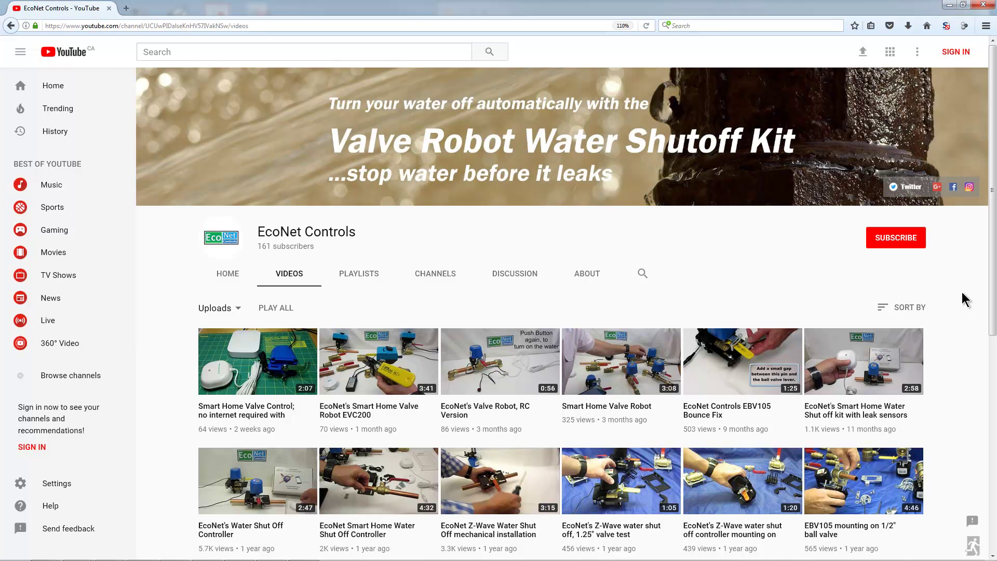
pyautogui.scroll(-3, 962, 292)
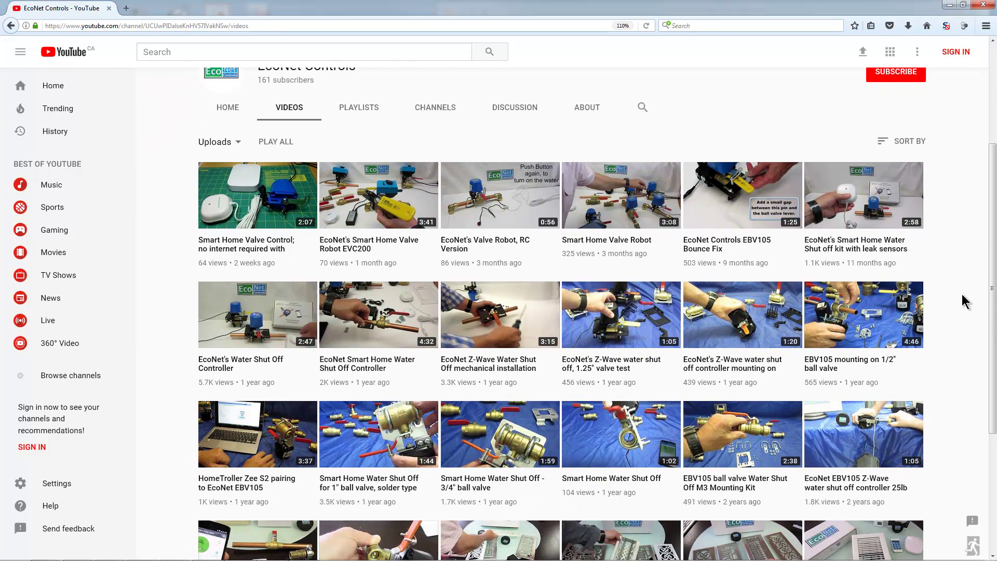